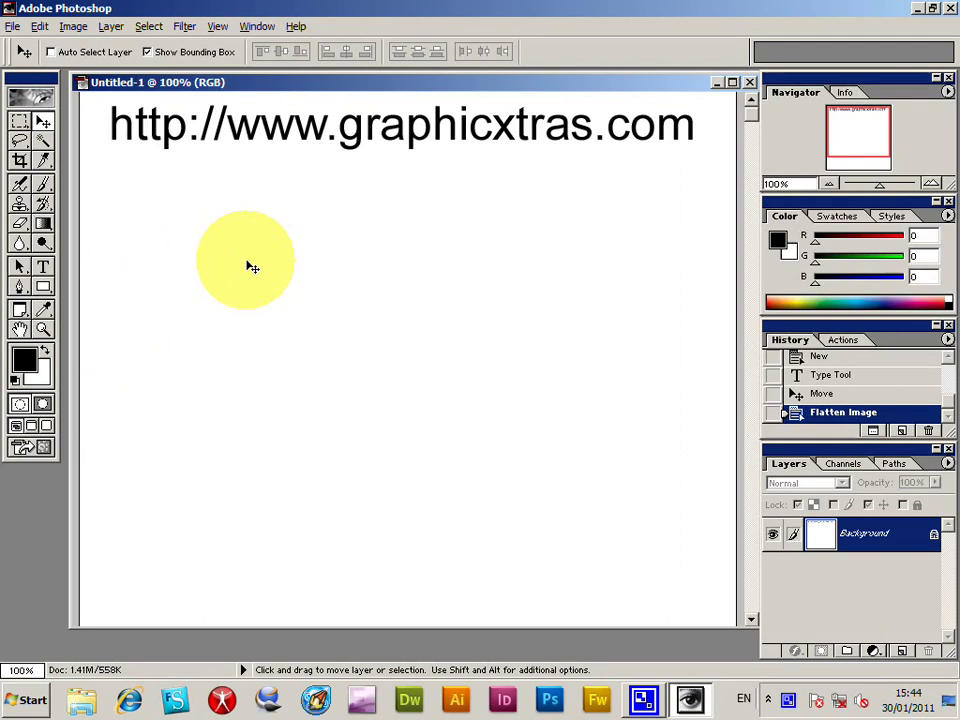
# Step: Switch to the Paintbrush and bring up the Brush picker's flyout menu of brush commands
pyautogui.click(45, 190)
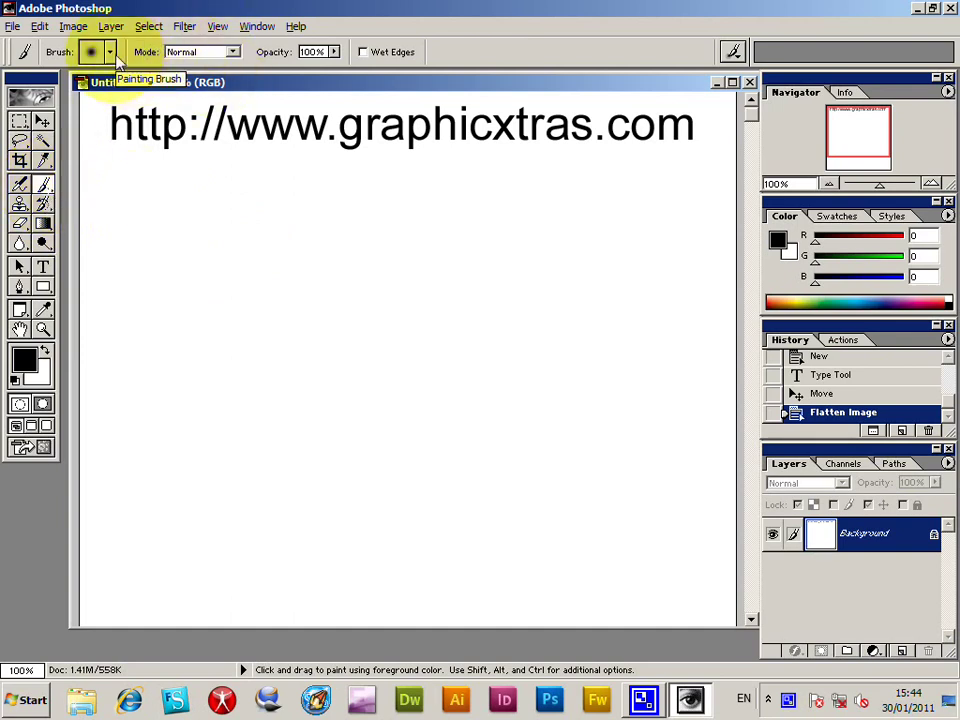
pyautogui.click(110, 52)
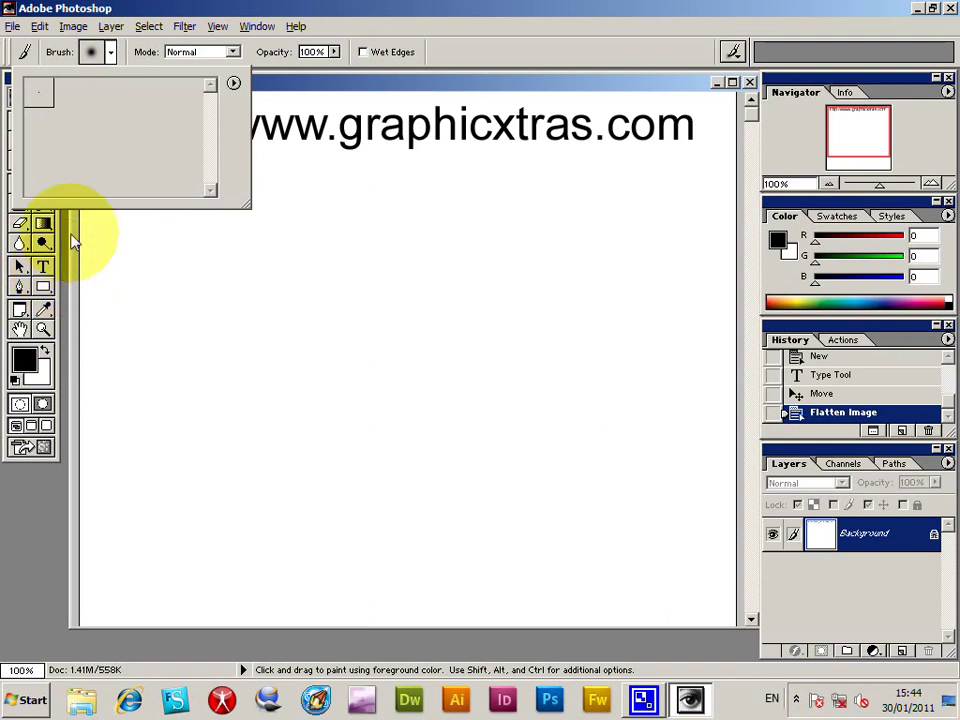
pyautogui.click(111, 55)
pyautogui.click(111, 55)
pyautogui.click(234, 84)
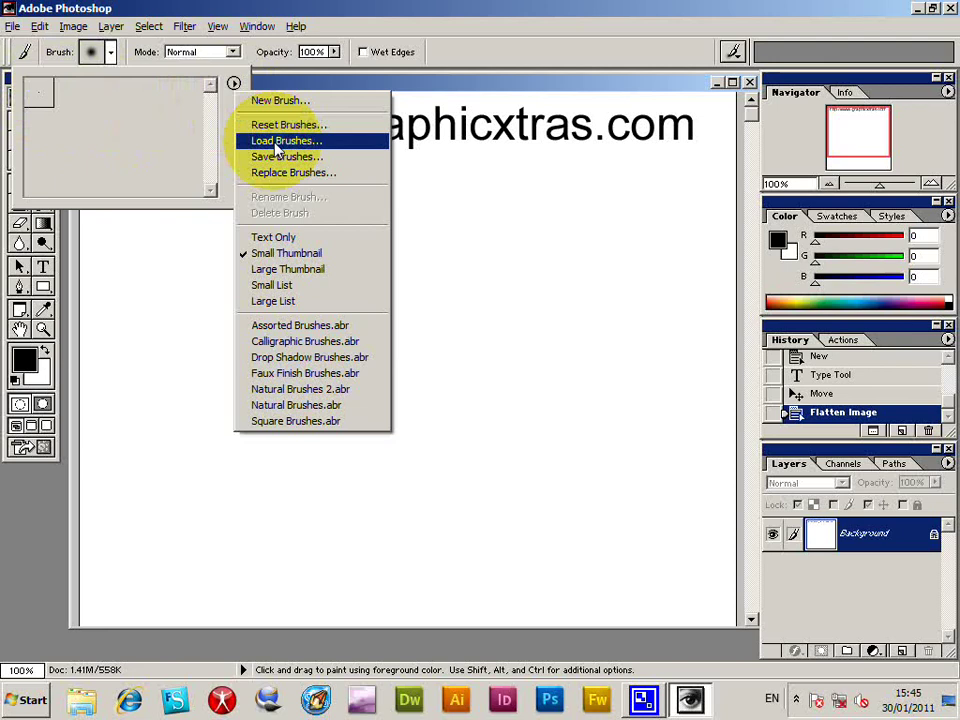
# Step: Choose Load Brushes, browse to Brush packs > Diamonds - Pack 25 > Brushes ABR and select GX25_Diamonds1_001.abr
pyautogui.click(280, 142)
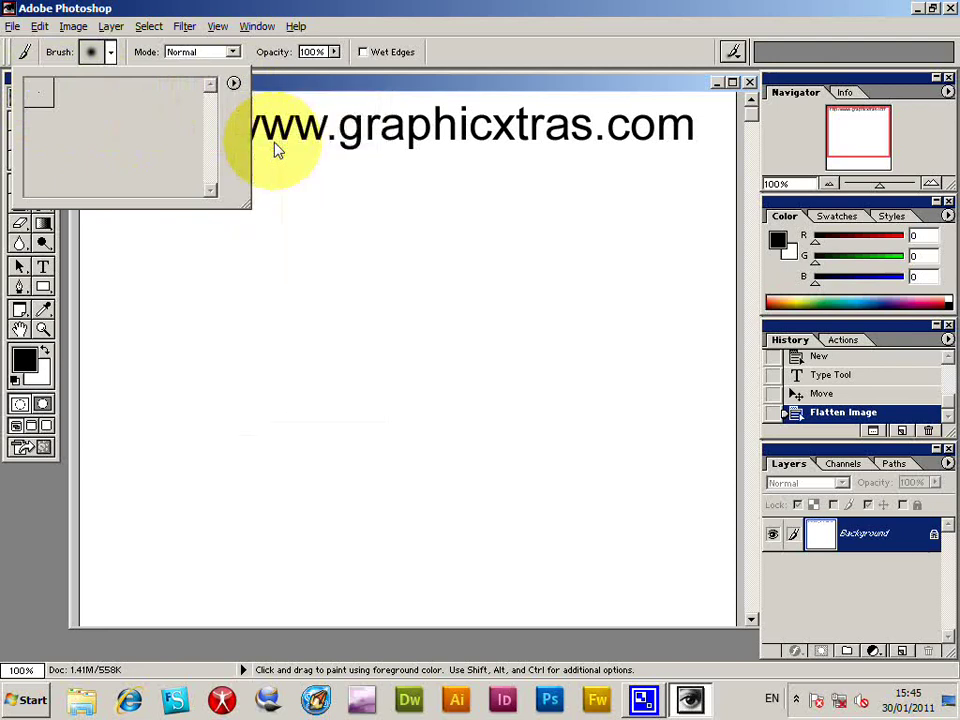
pyautogui.click(388, 170)
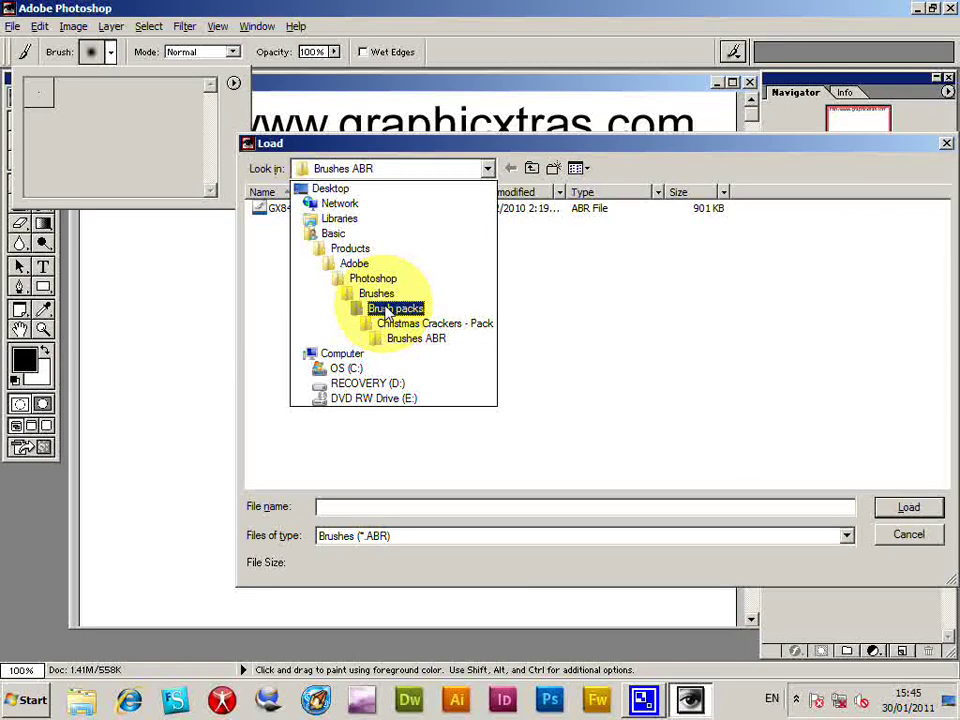
pyautogui.click(395, 310)
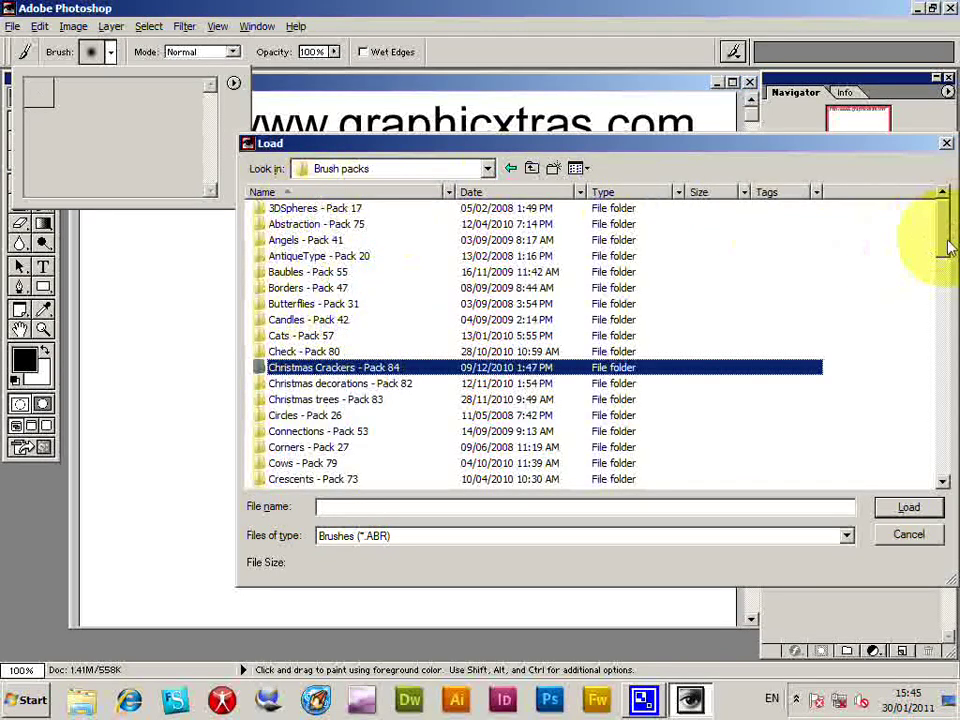
pyautogui.moveTo(948, 248)
pyautogui.mouseDown()
pyautogui.moveTo(947, 274)
pyautogui.moveTo(945, 252)
pyautogui.mouseUp()
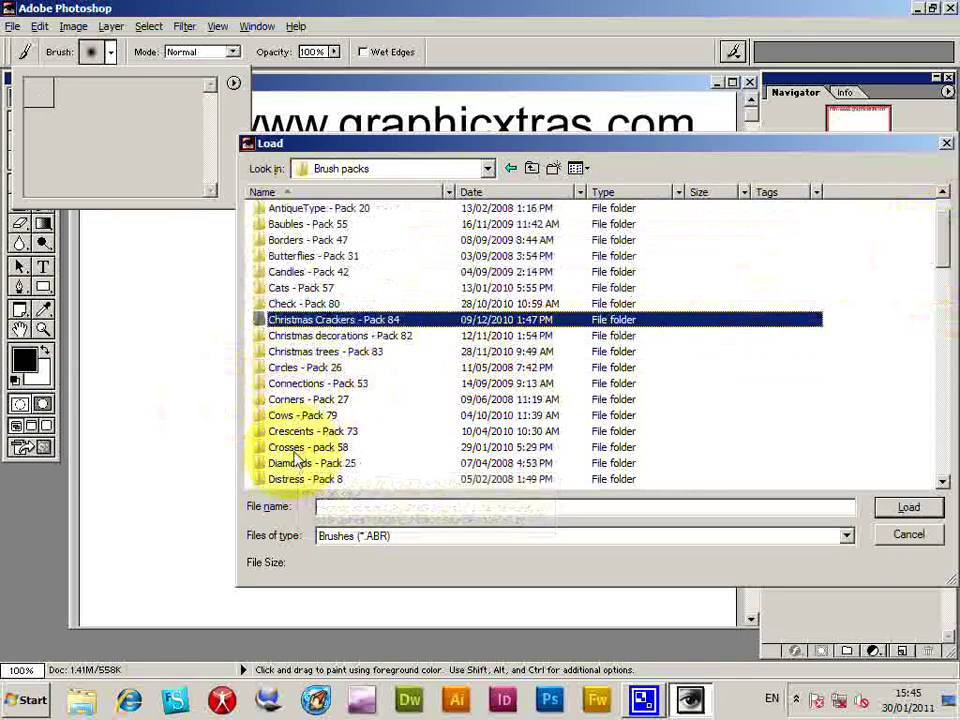
pyautogui.doubleClick(300, 464)
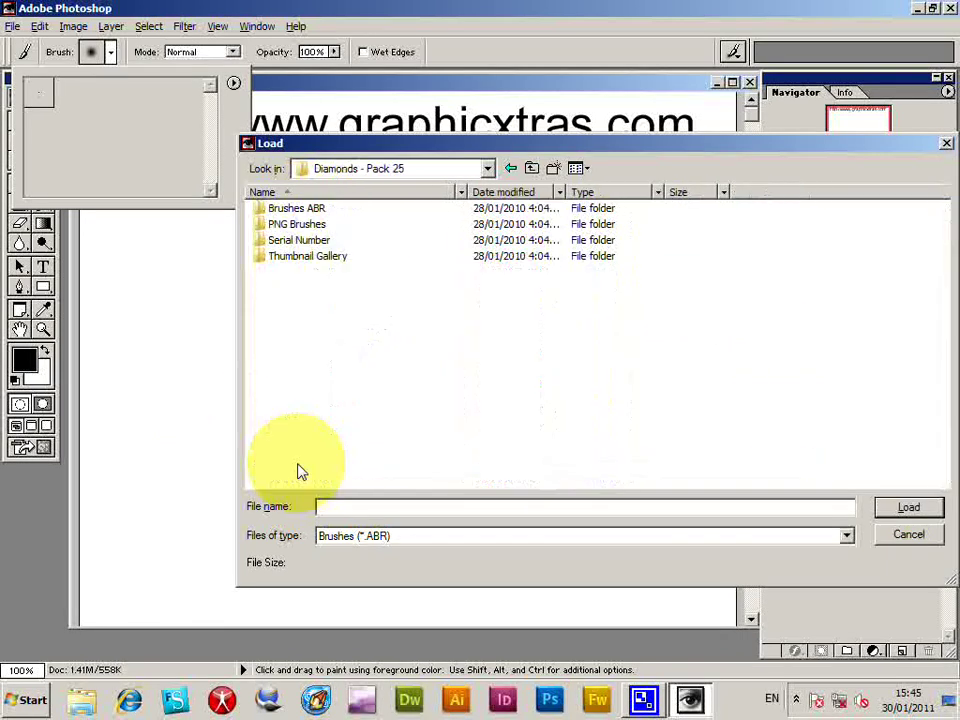
pyautogui.doubleClick(312, 209)
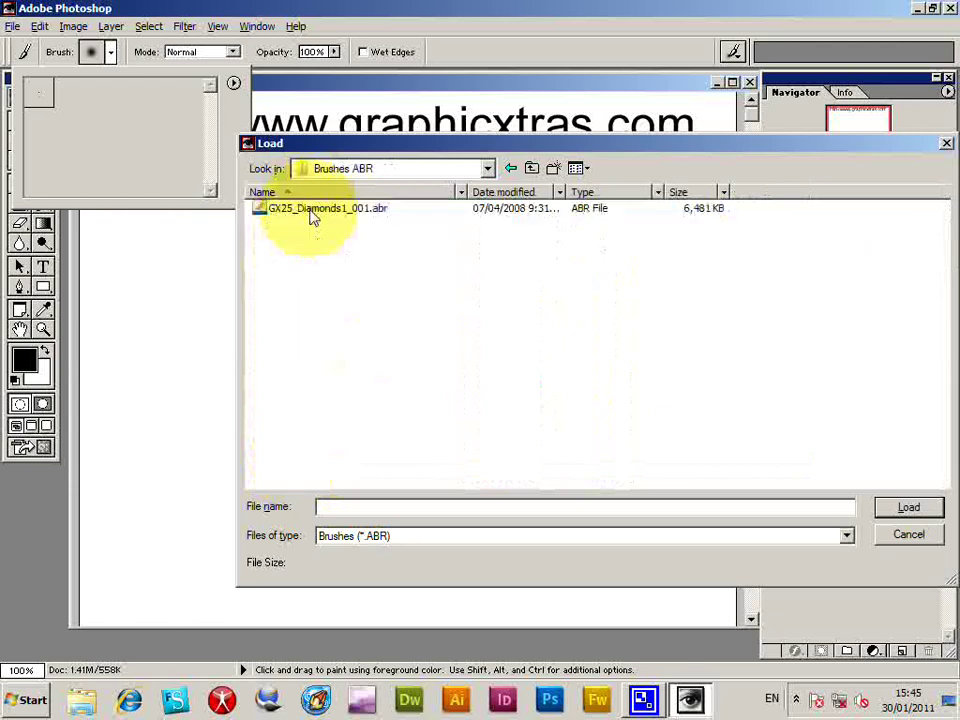
pyautogui.click(342, 212)
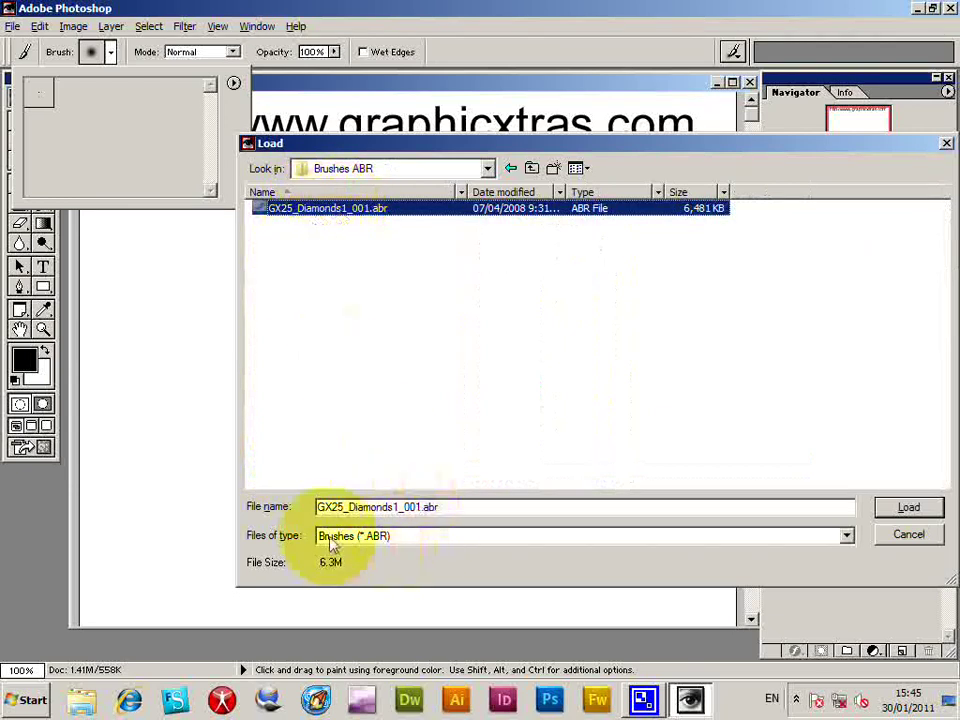
# Step: Confirm loading the diamond brushes, enlarge the Brush picker and select diamond brush 569
pyautogui.click(908, 508)
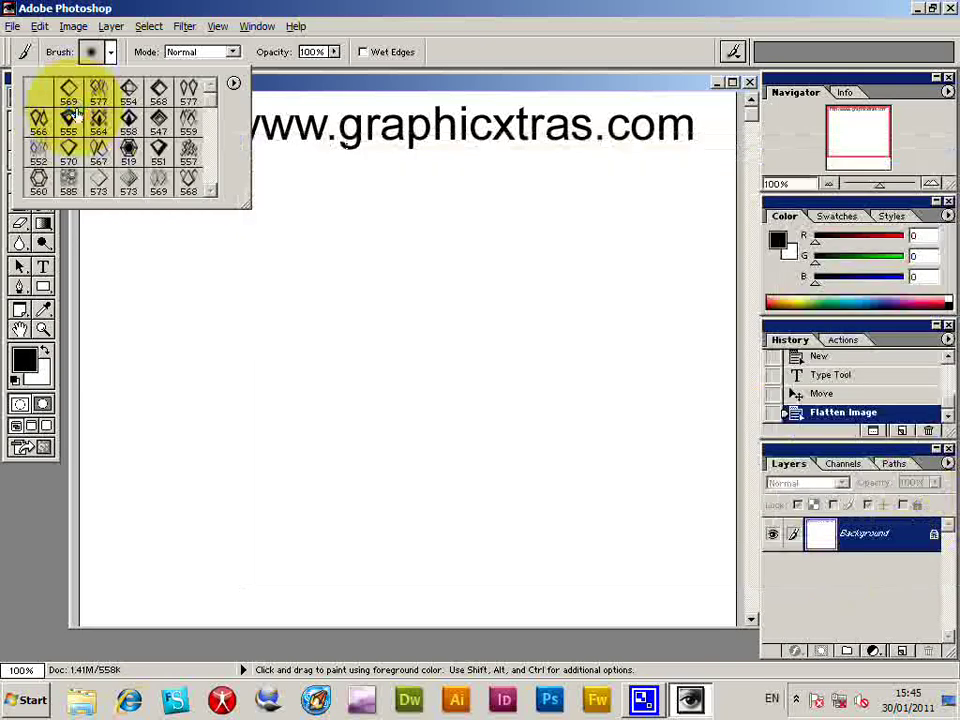
pyautogui.moveTo(247, 205)
pyautogui.mouseDown()
pyautogui.moveTo(272, 360)
pyautogui.moveTo(264, 386)
pyautogui.mouseUp()
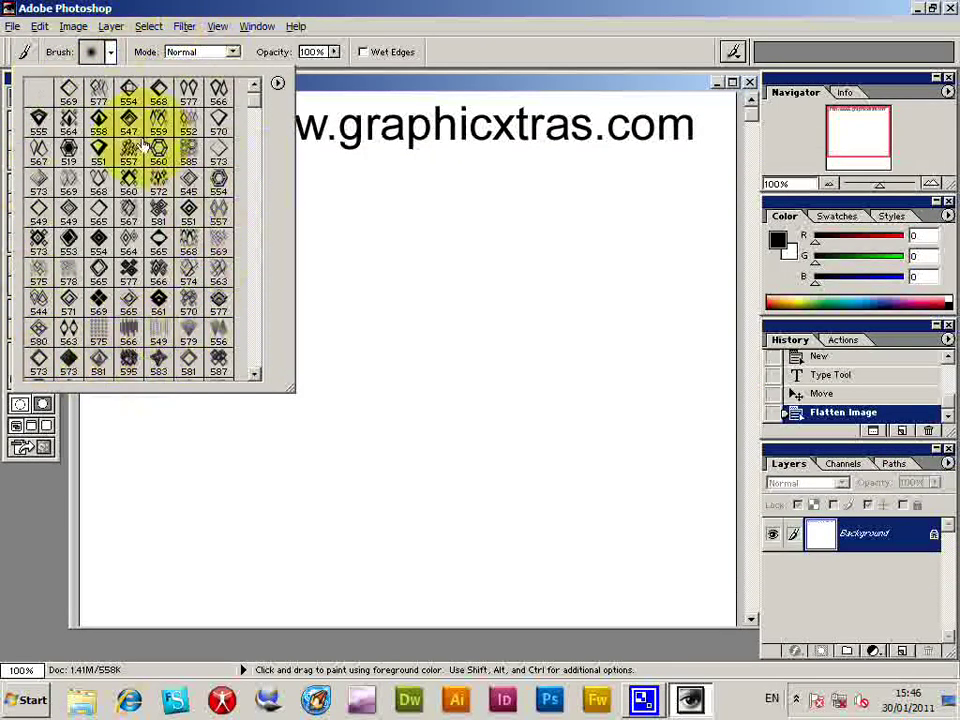
pyautogui.click(450, 38)
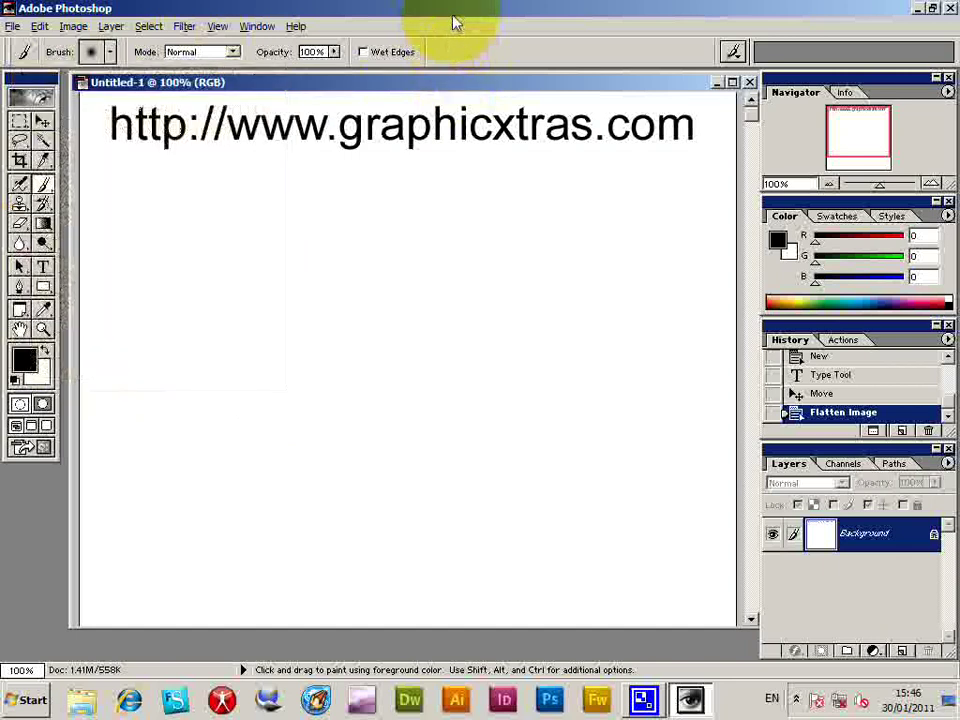
pyautogui.click(110, 51)
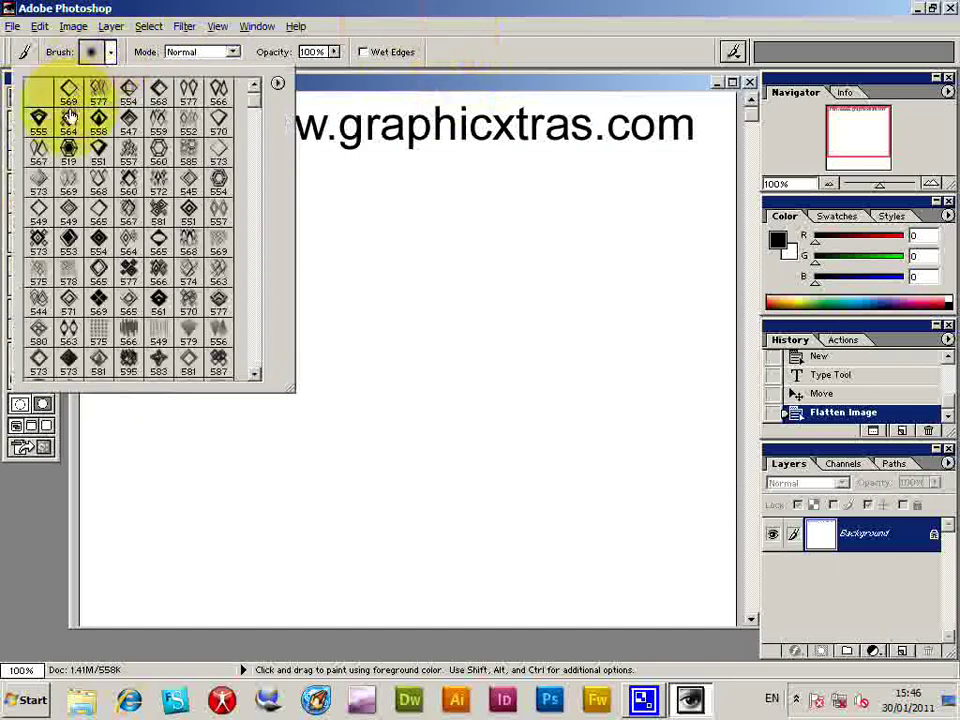
pyautogui.click(68, 92)
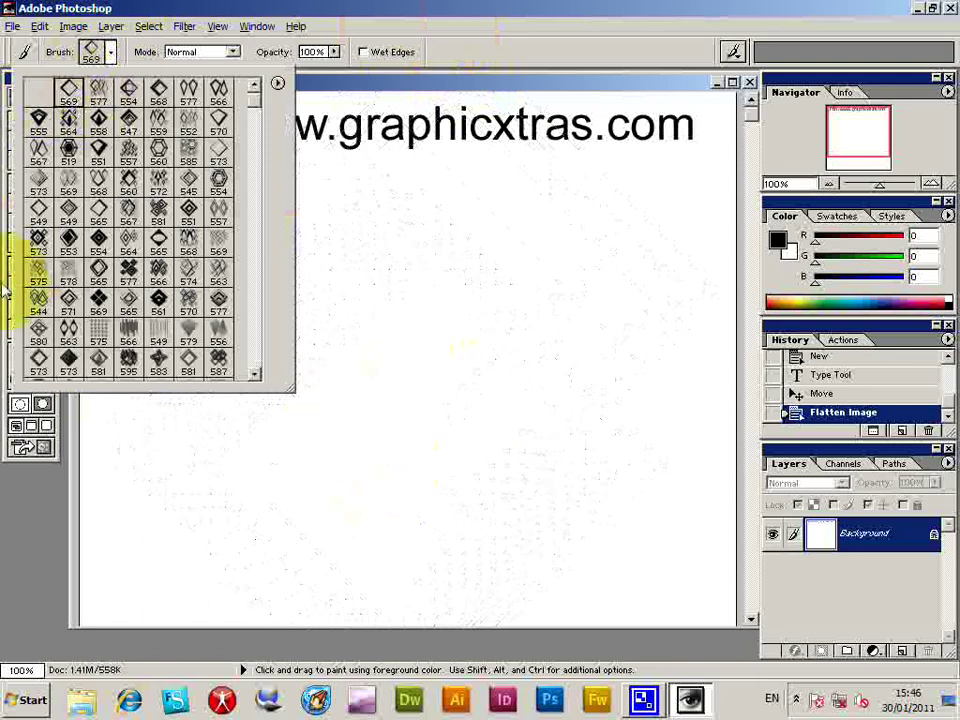
pyautogui.click(257, 16)
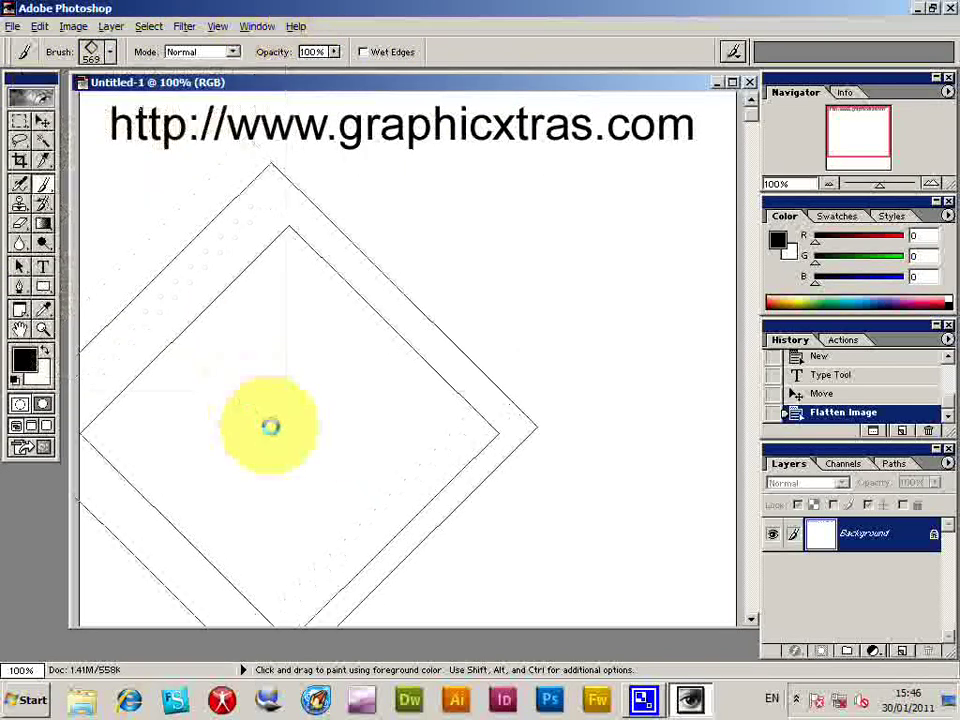
# Step: Stamp four black diamonds across the canvas, then a dark red one over them
pyautogui.click(270, 427)
pyautogui.click(581, 415)
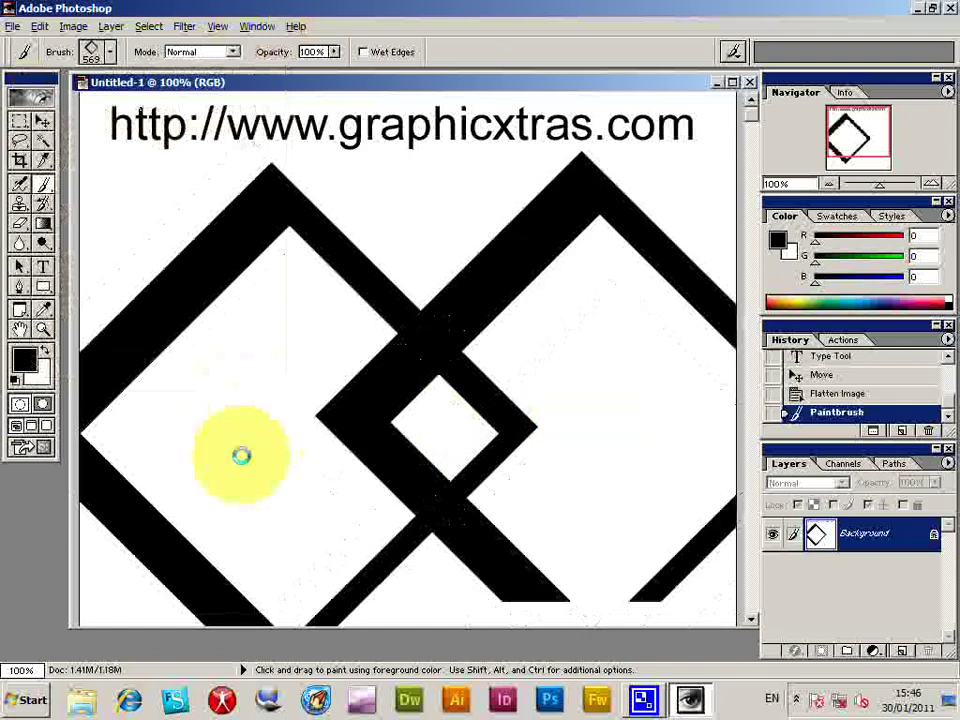
pyautogui.click(257, 585)
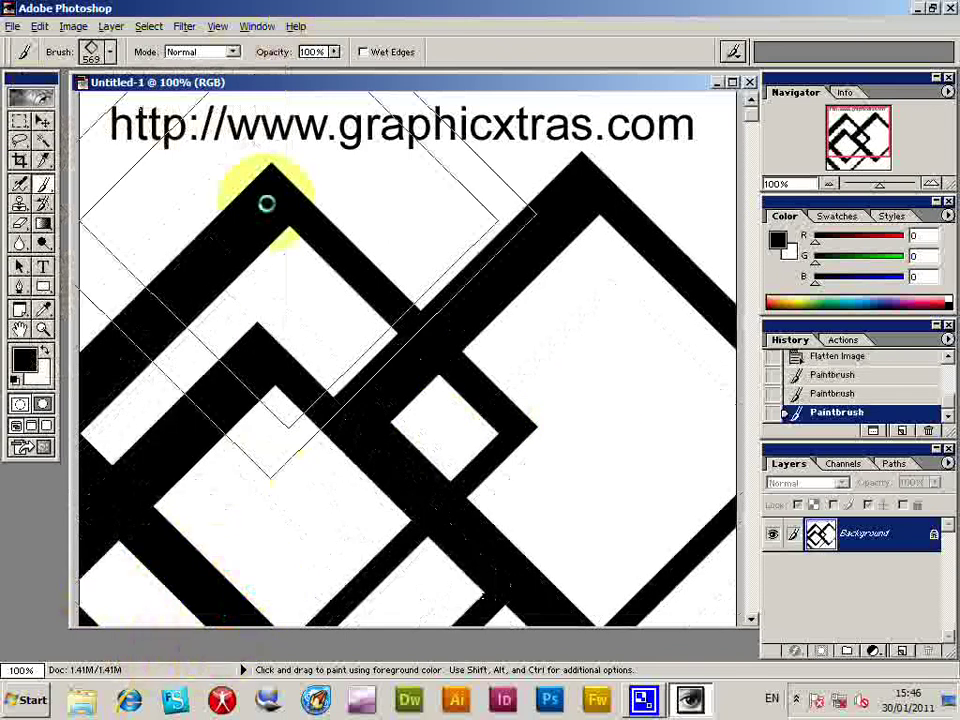
pyautogui.click(720, 503)
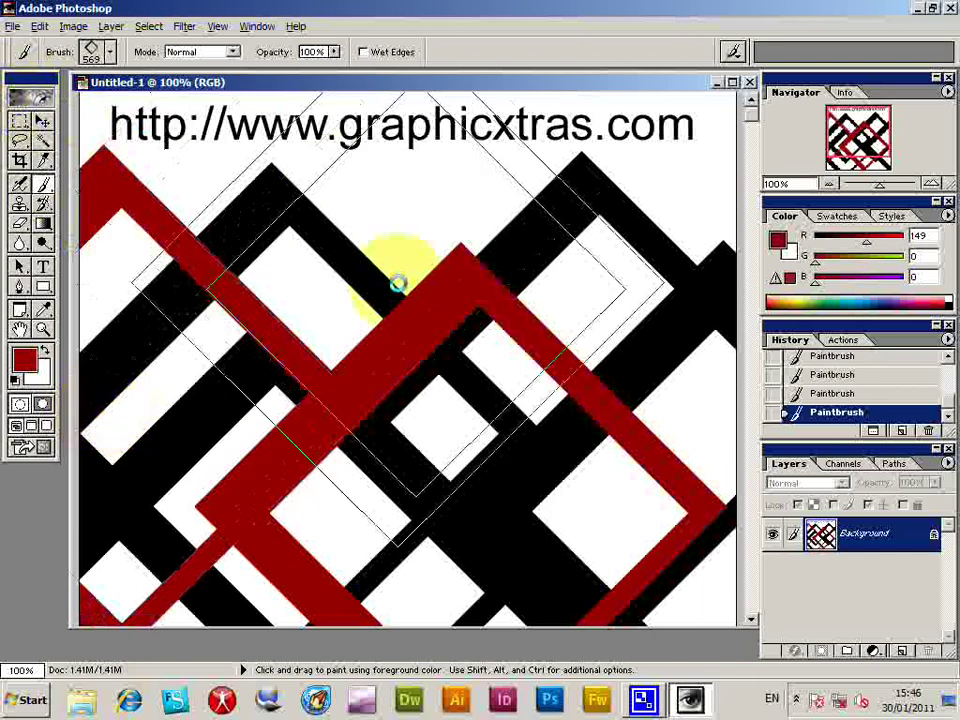
pyautogui.click(424, 404)
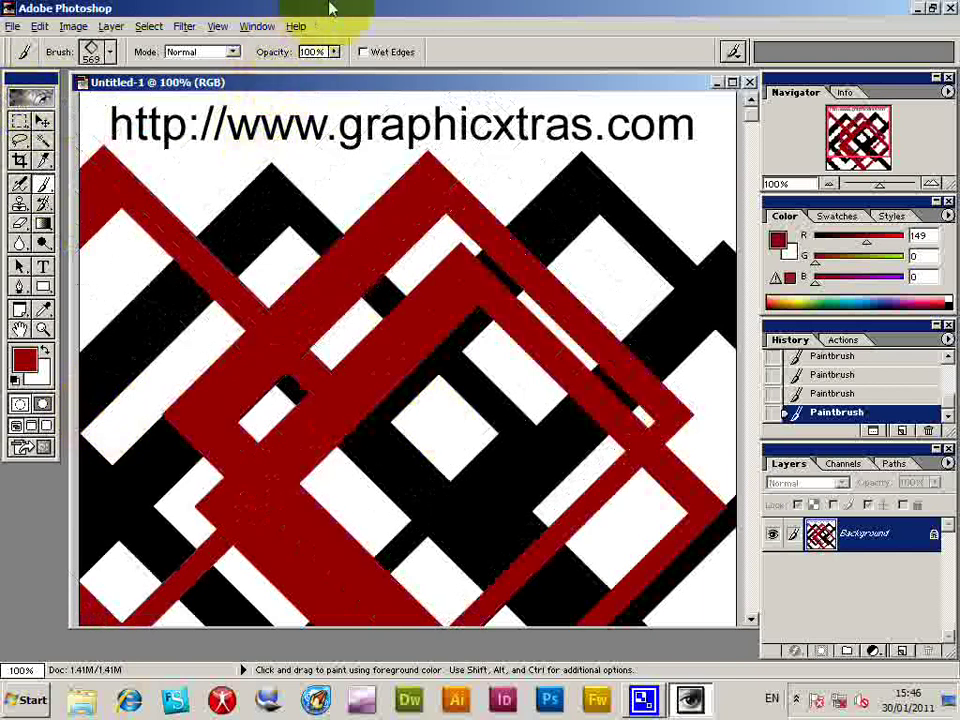
# Step: Look through the brush palette display options and the brush presets list
pyautogui.click(256, 27)
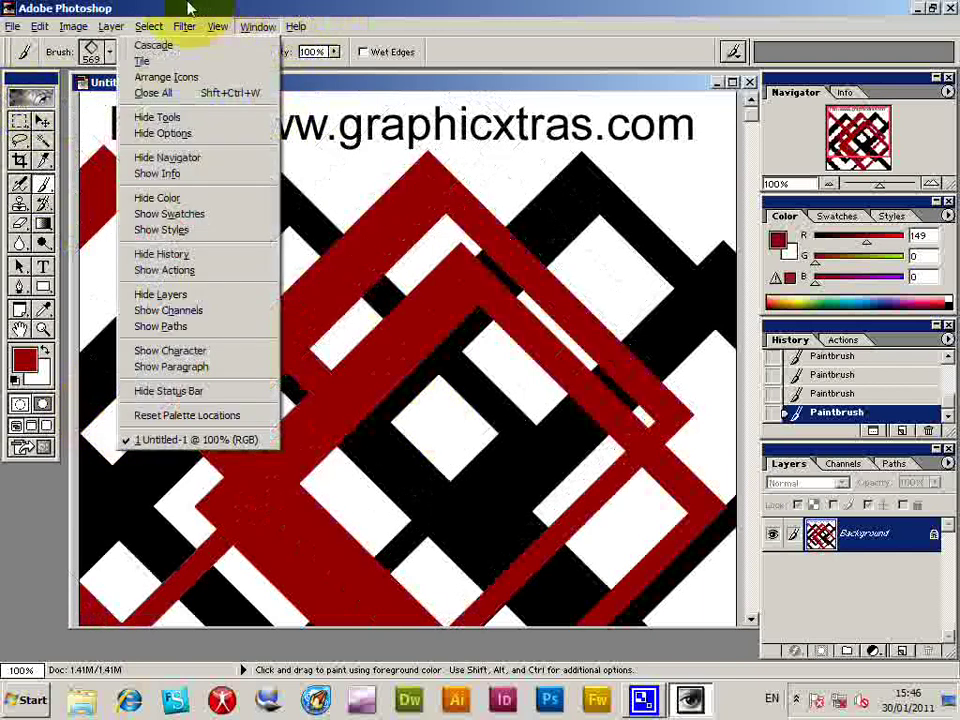
pyautogui.moveTo(36, 34)
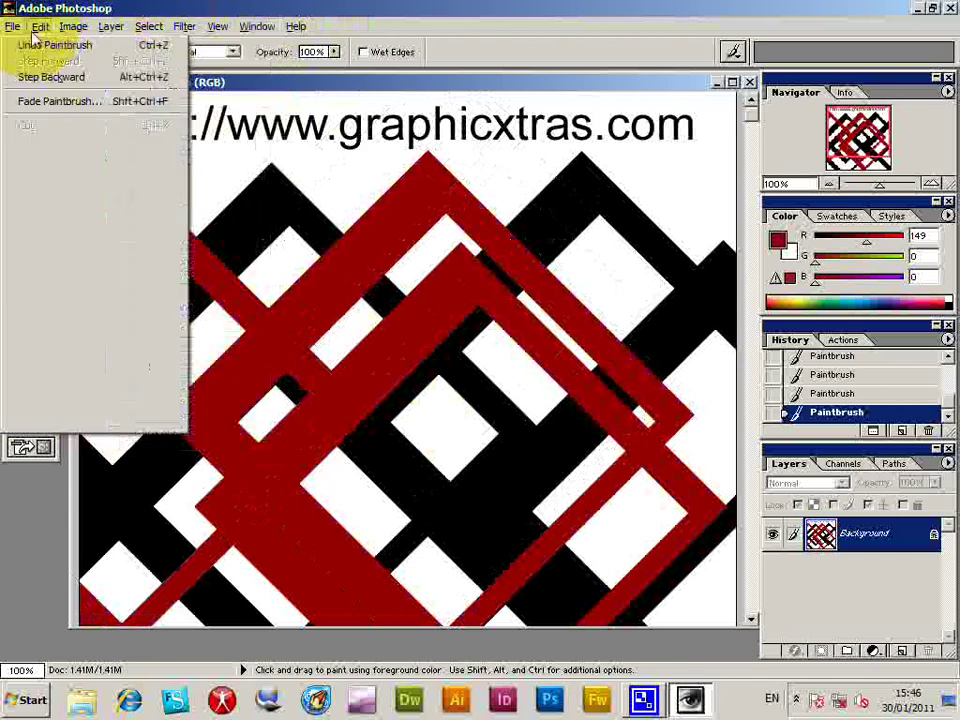
pyautogui.click(95, 50)
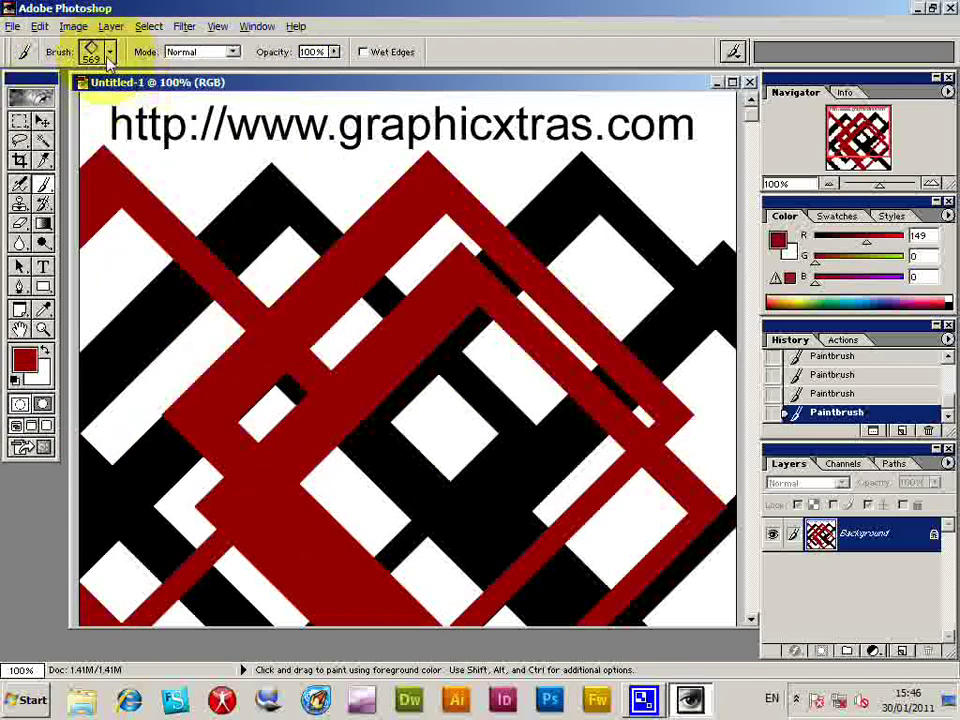
pyautogui.click(95, 50)
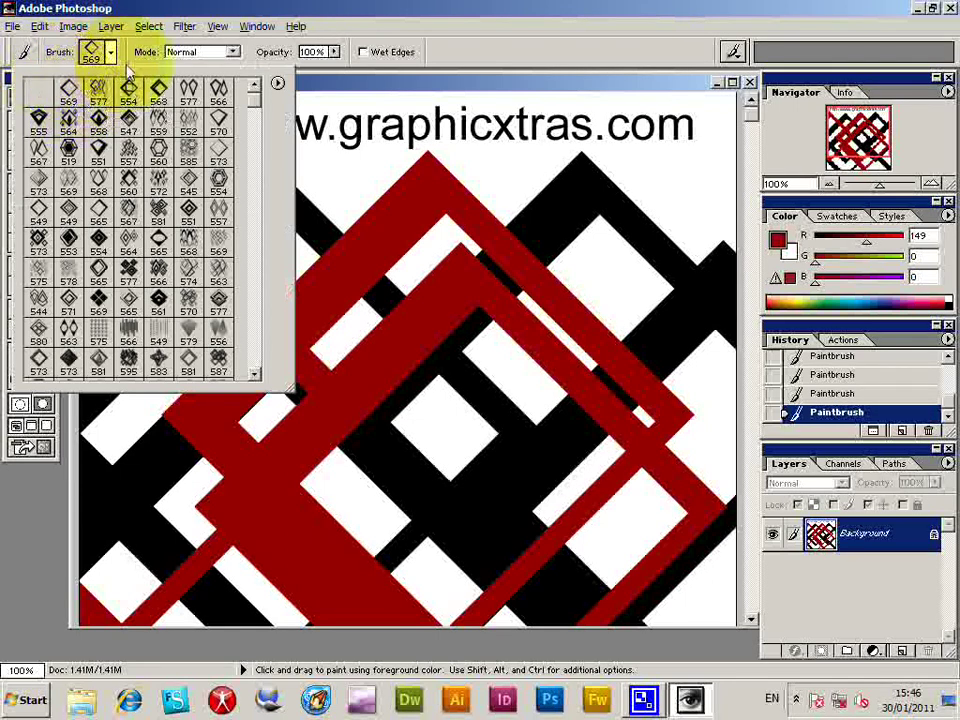
# Step: Start a new document from File > New with its width set to 700 pixels
pyautogui.click(386, 17)
pyautogui.click(13, 28)
pyautogui.click(30, 45)
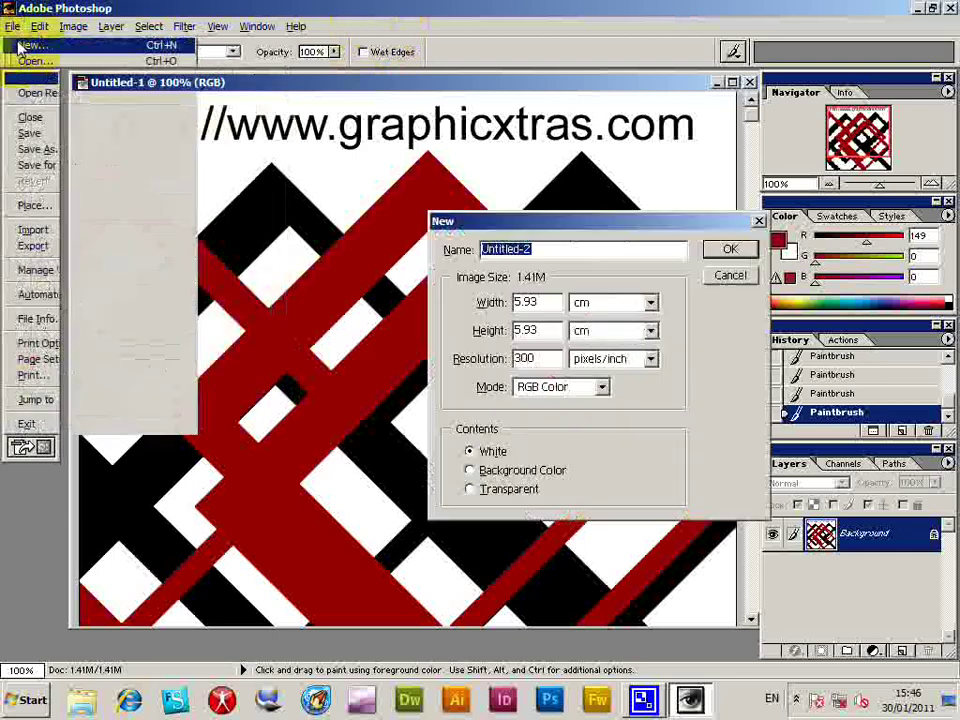
pyautogui.click(605, 302)
pyautogui.click(588, 321)
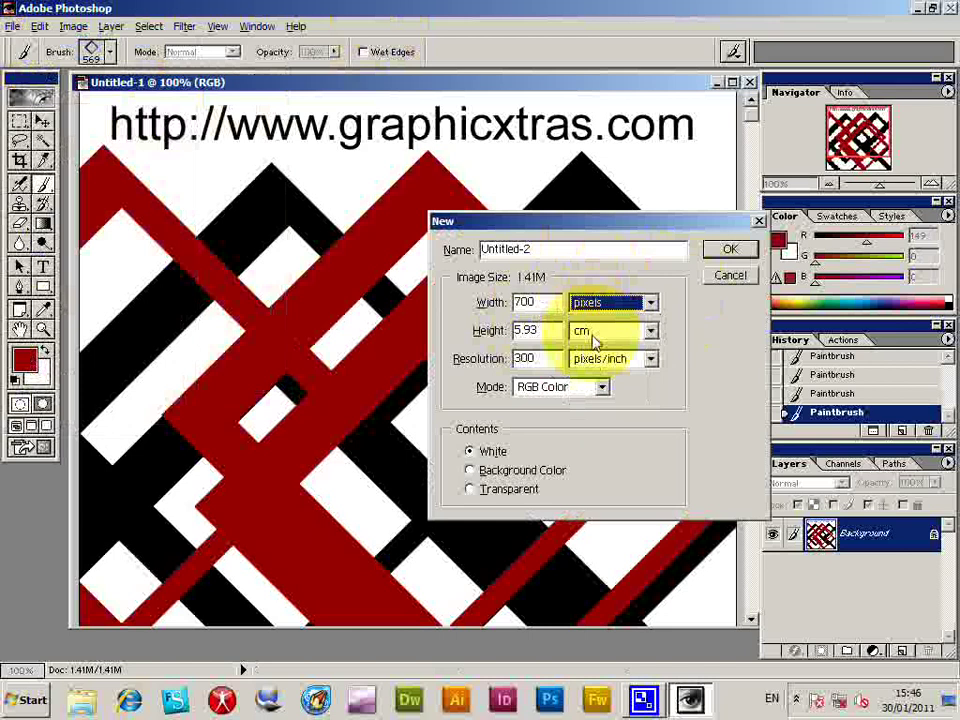
# Step: Create the 700-pixel document, set the foreground colour to black and paint a diamond
pyautogui.press('Return')
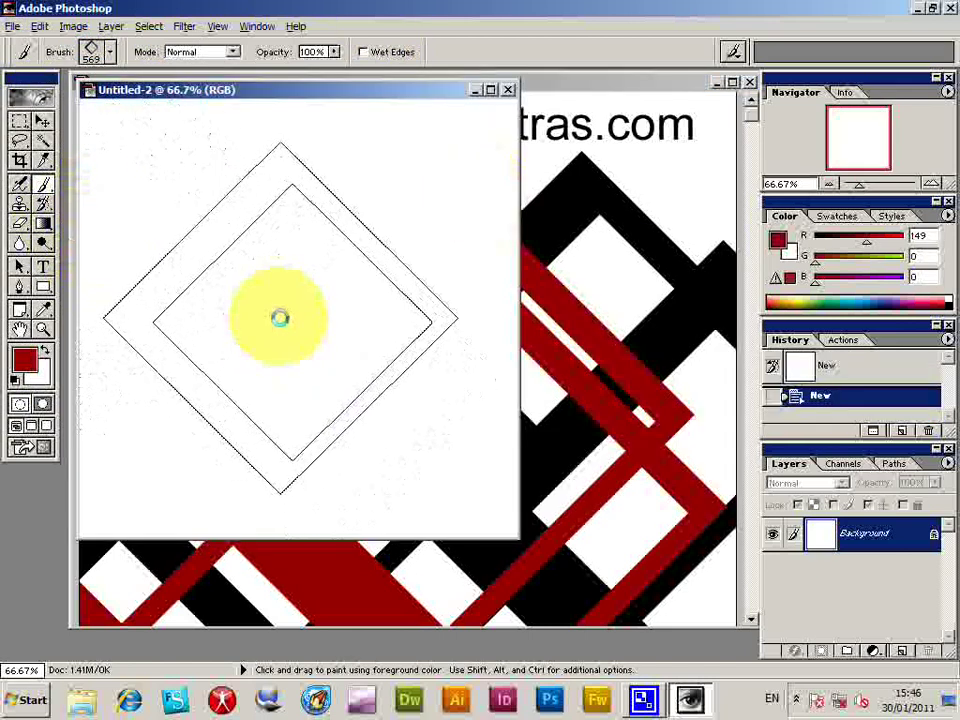
pyautogui.click(28, 362)
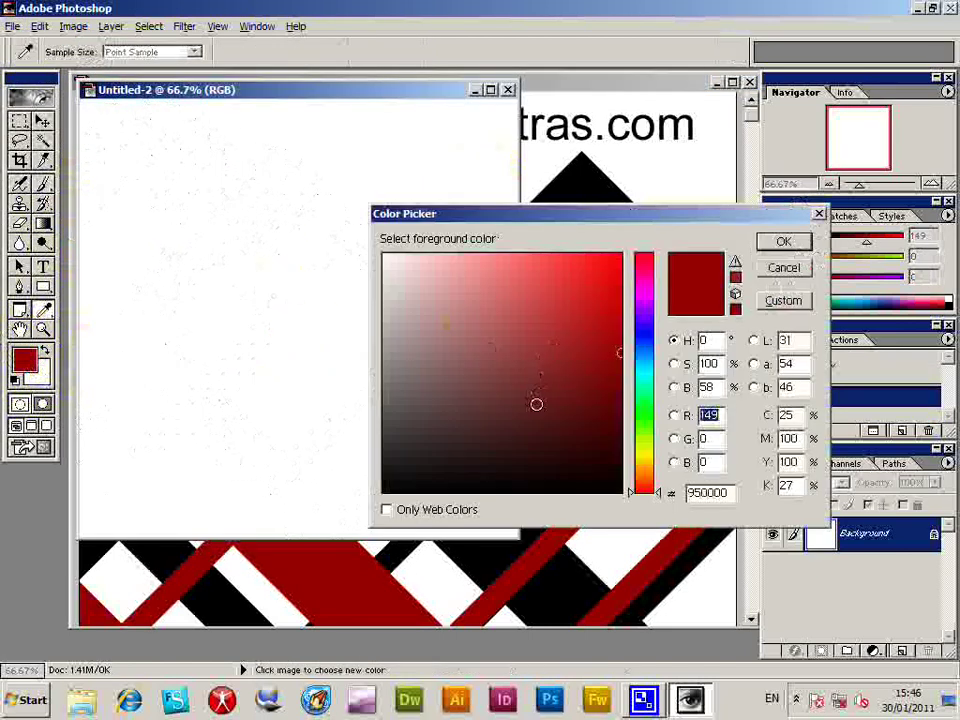
pyautogui.click(300, 540)
pyautogui.click(783, 242)
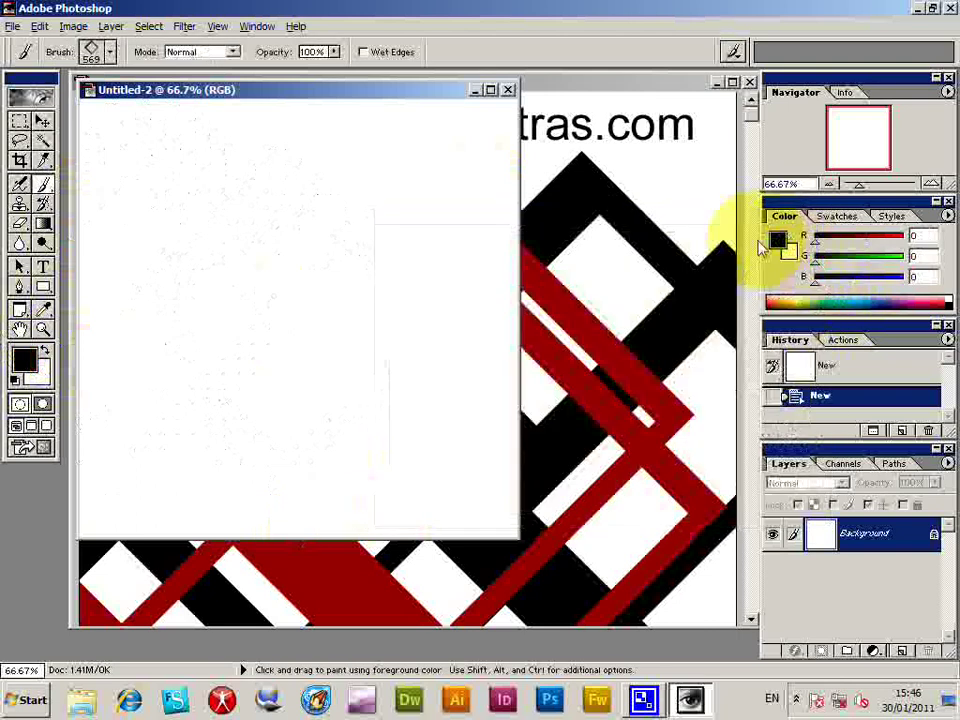
pyautogui.click(300, 315)
# Step: Resize the image to 200 × 200 pixels with Image Size
pyautogui.click(73, 26)
pyautogui.click(40, 150)
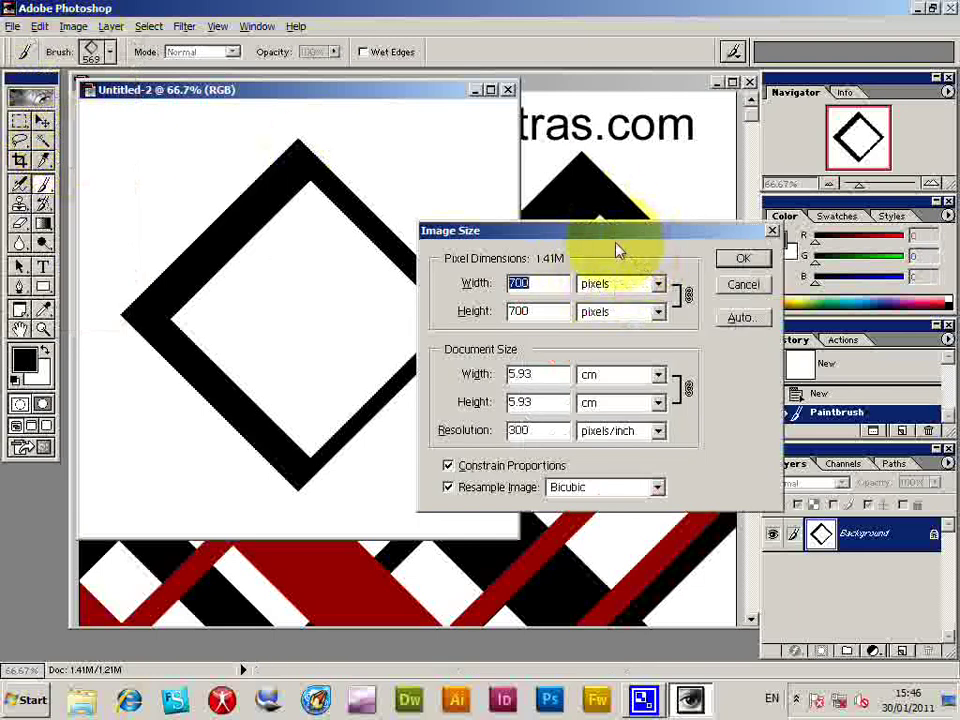
pyautogui.write('200')
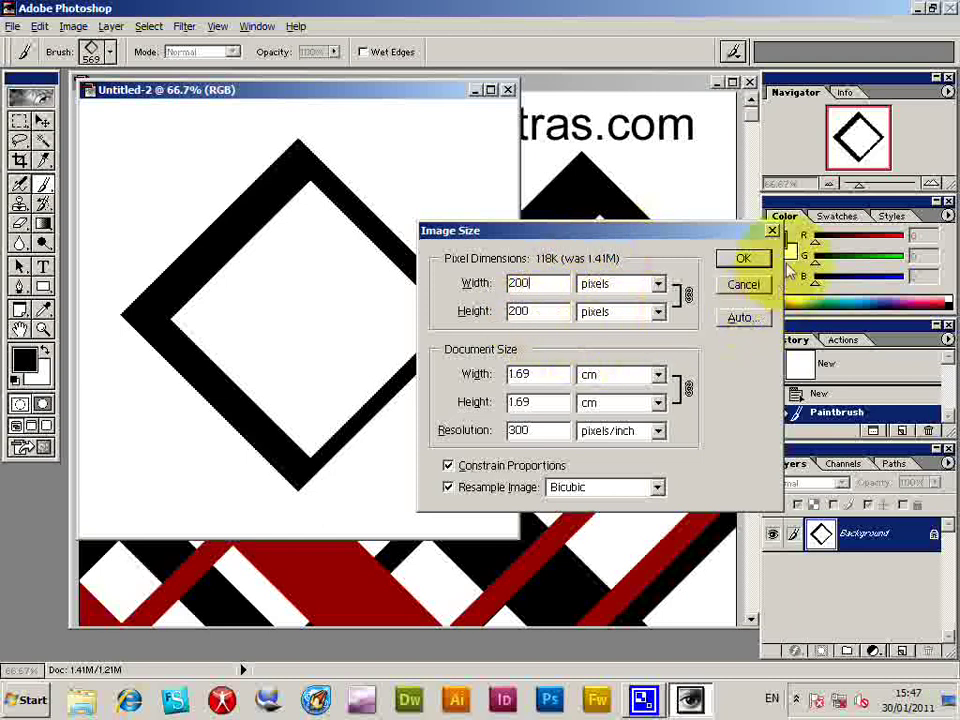
pyautogui.click(744, 259)
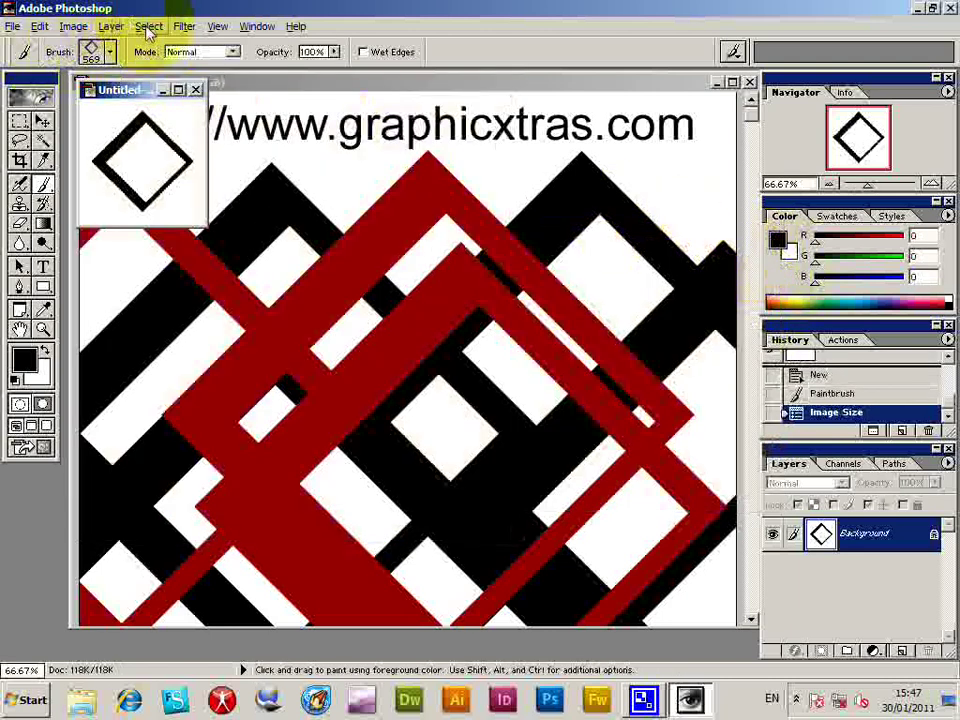
# Step: Define a new brush from the diamond image, naming it 'brush new'
pyautogui.click(42, 28)
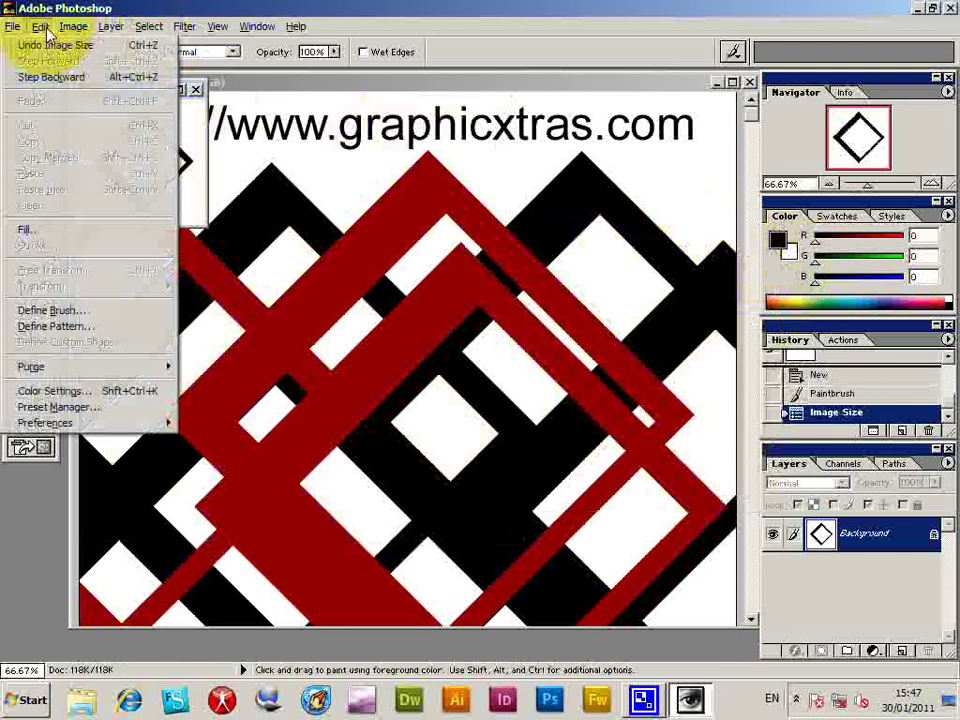
pyautogui.click(52, 310)
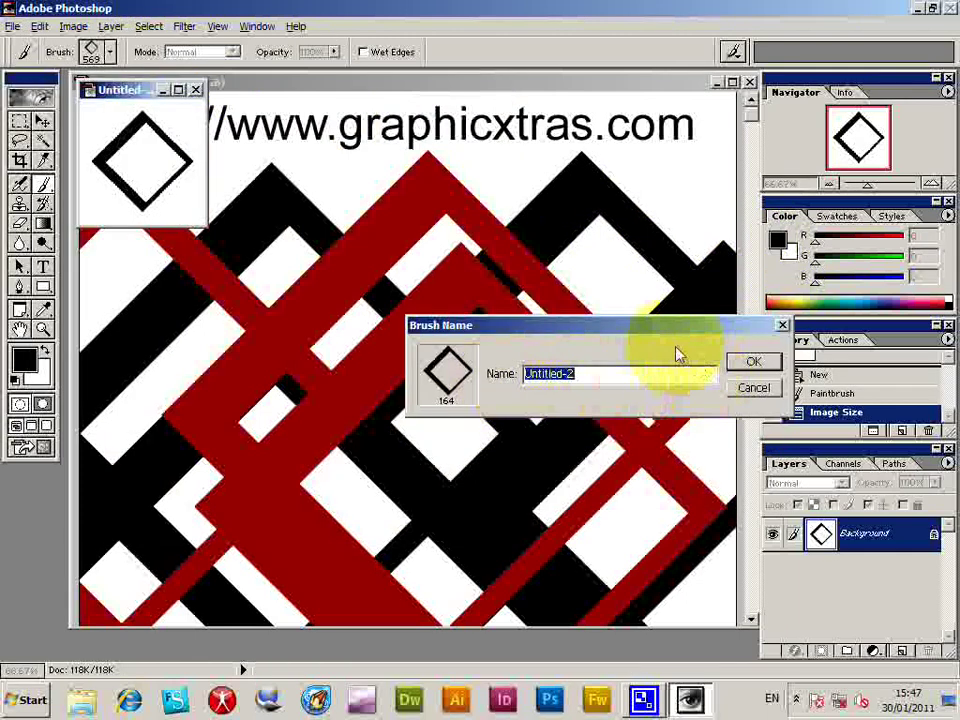
pyautogui.write('brush new')
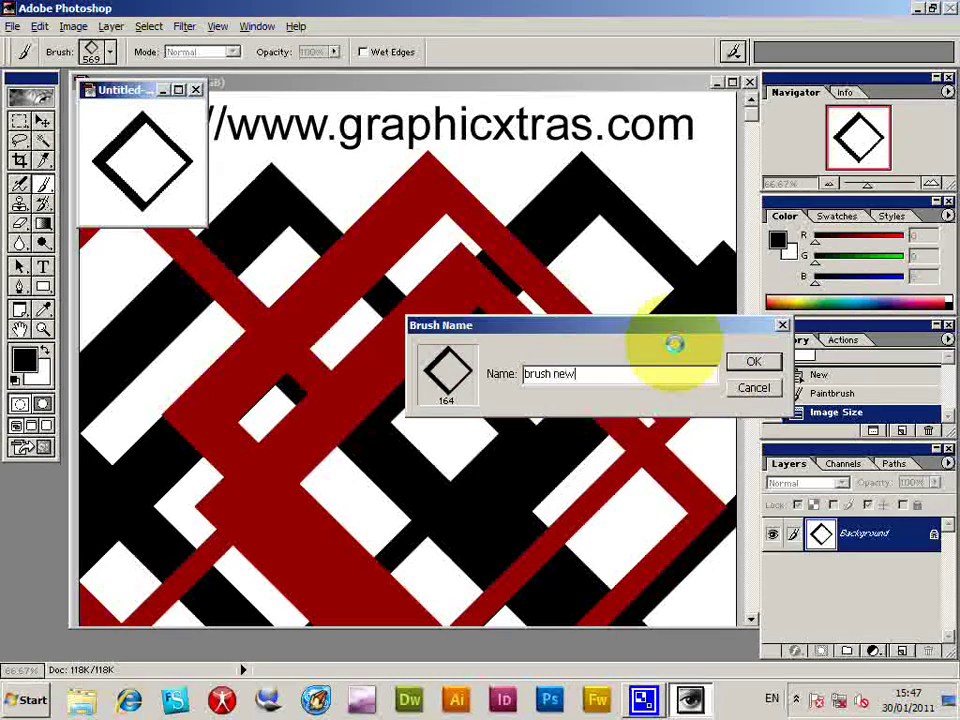
pyautogui.click(753, 361)
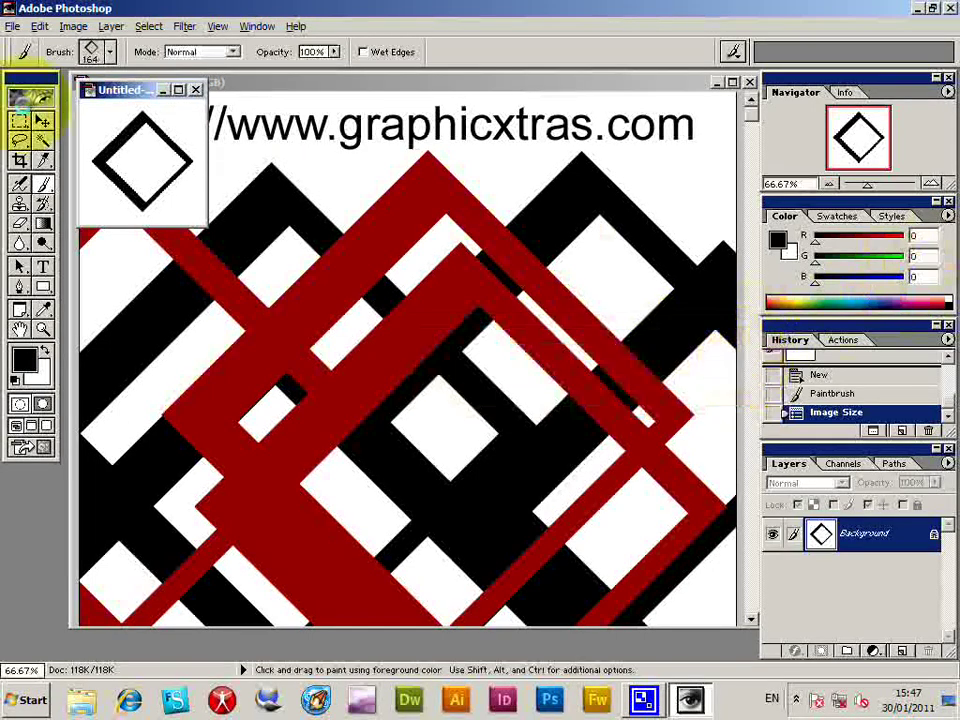
# Step: Back in Untitled-1, stamp four diamond outlines with the new 164 brush, then open Brush Dynamics
pyautogui.click(350, 205)
pyautogui.click(358, 287)
pyautogui.click(317, 216)
pyautogui.click(279, 381)
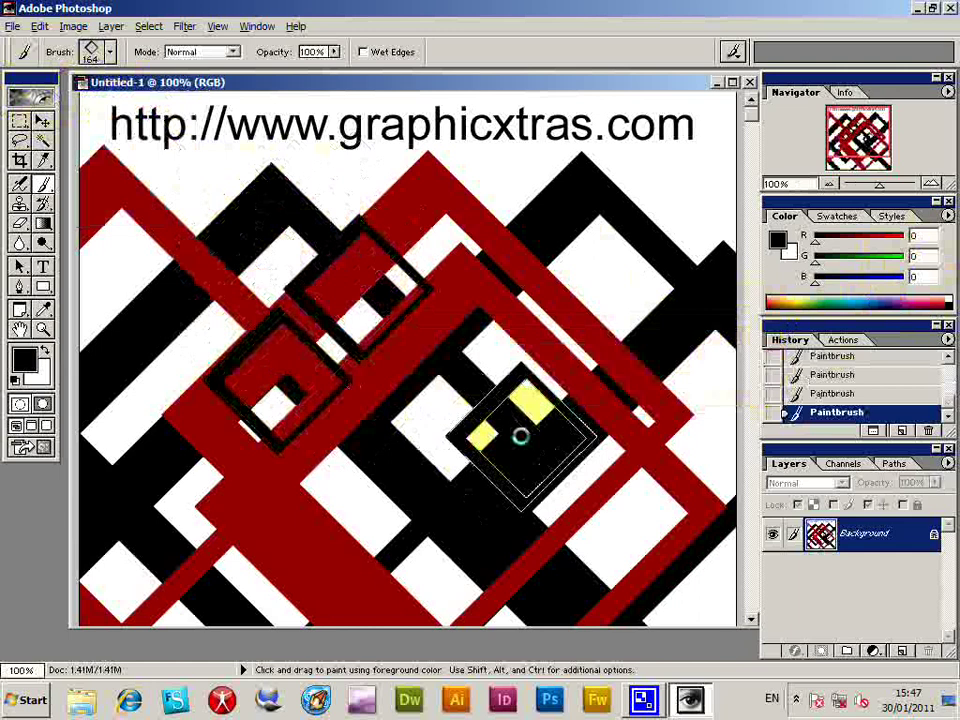
pyautogui.click(497, 305)
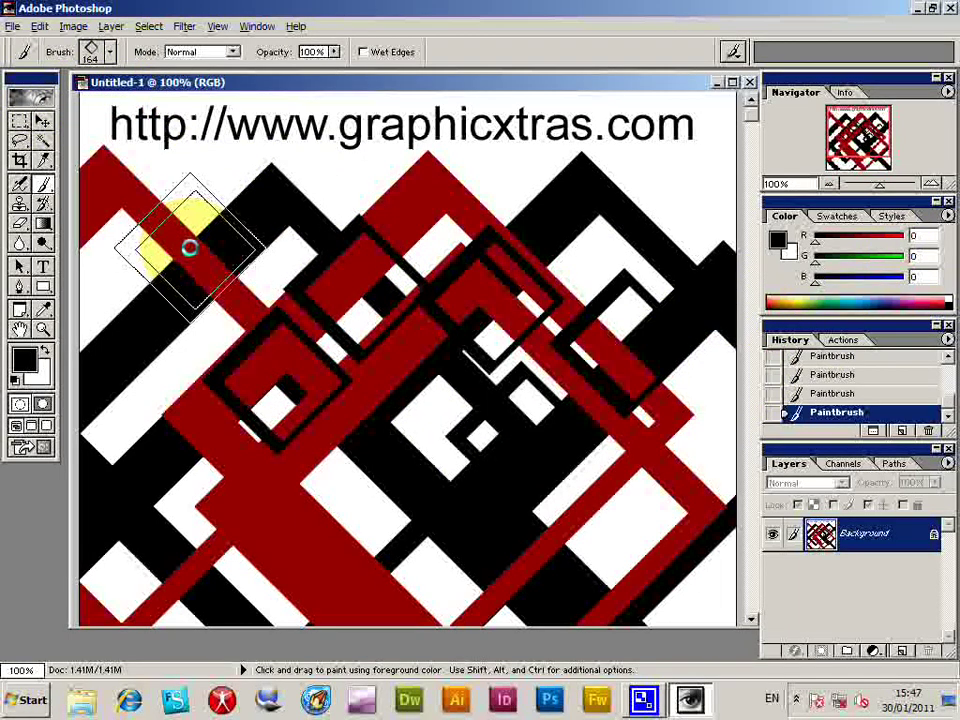
pyautogui.click(108, 52)
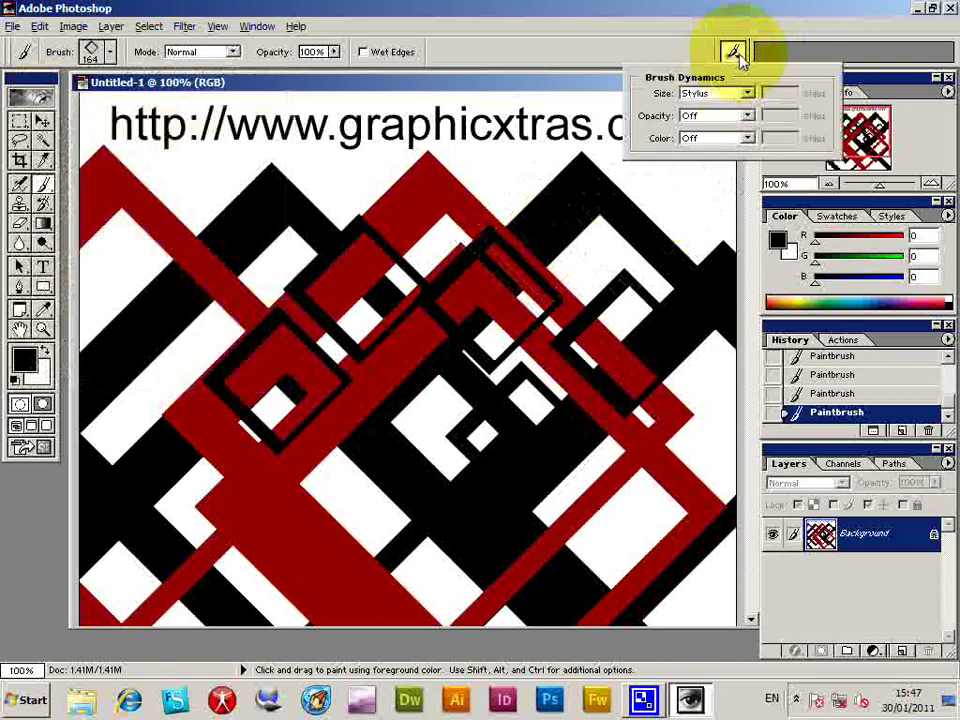
# Step: Set the Brush Dynamics Size option to Stylus
pyautogui.click(706, 101)
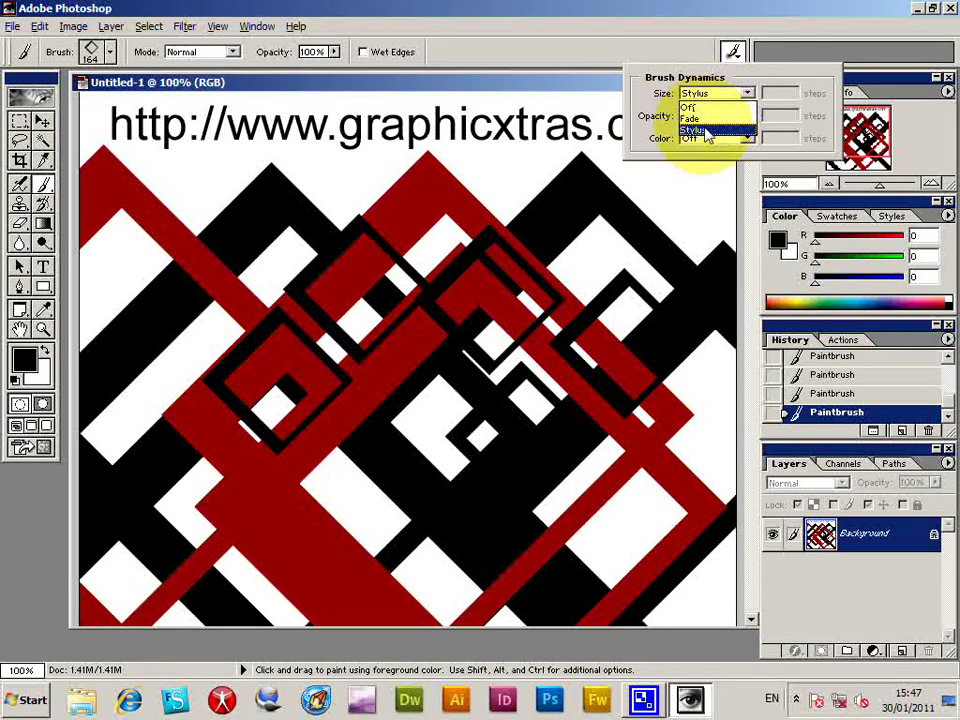
pyautogui.click(707, 132)
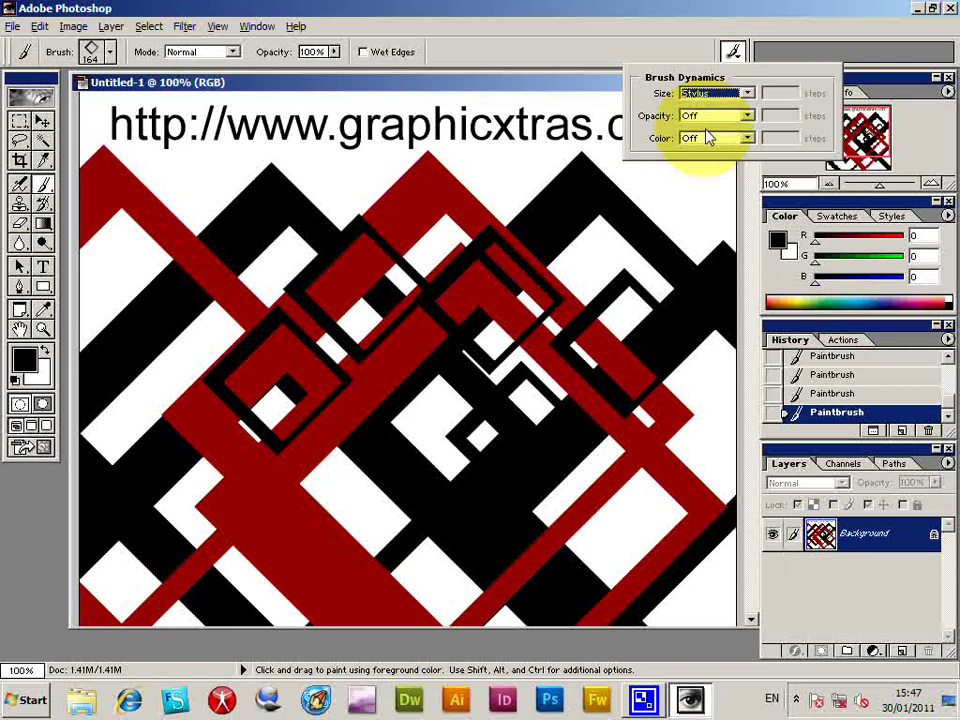